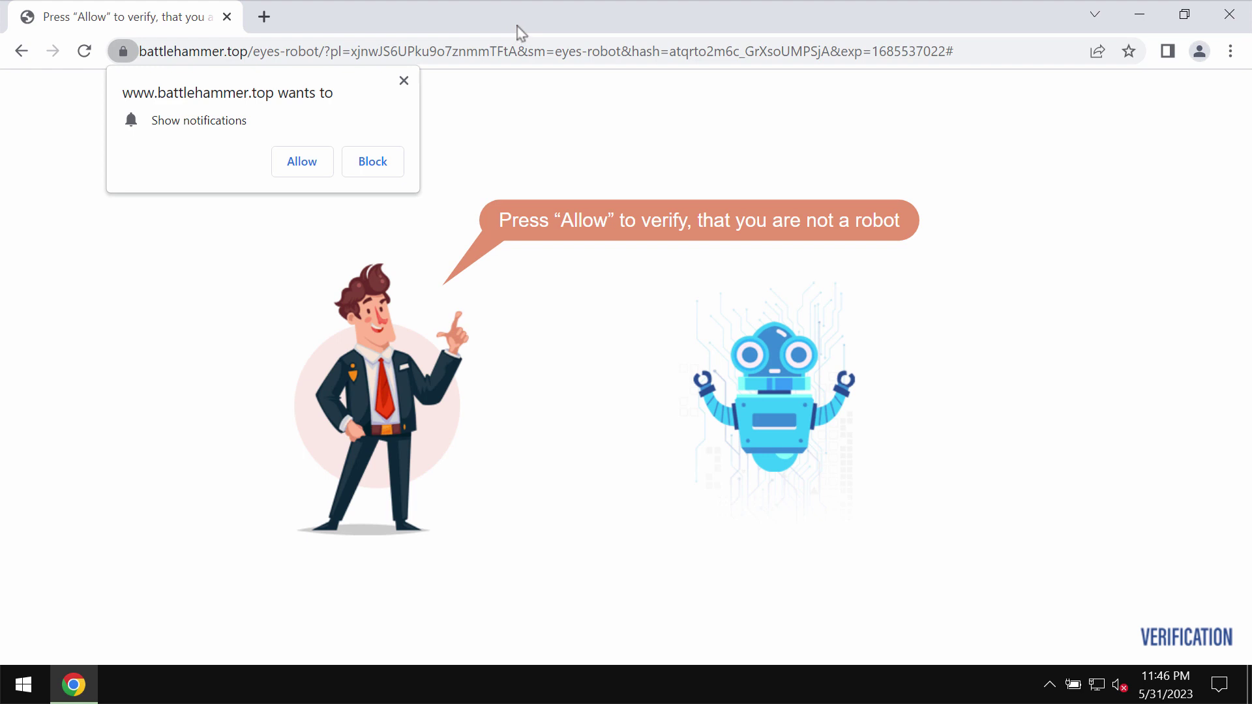
Allow battlehammer.top to send notifications and open a new tab on the Google start page
{"action": "left_click", "coordinate": [303, 161]}
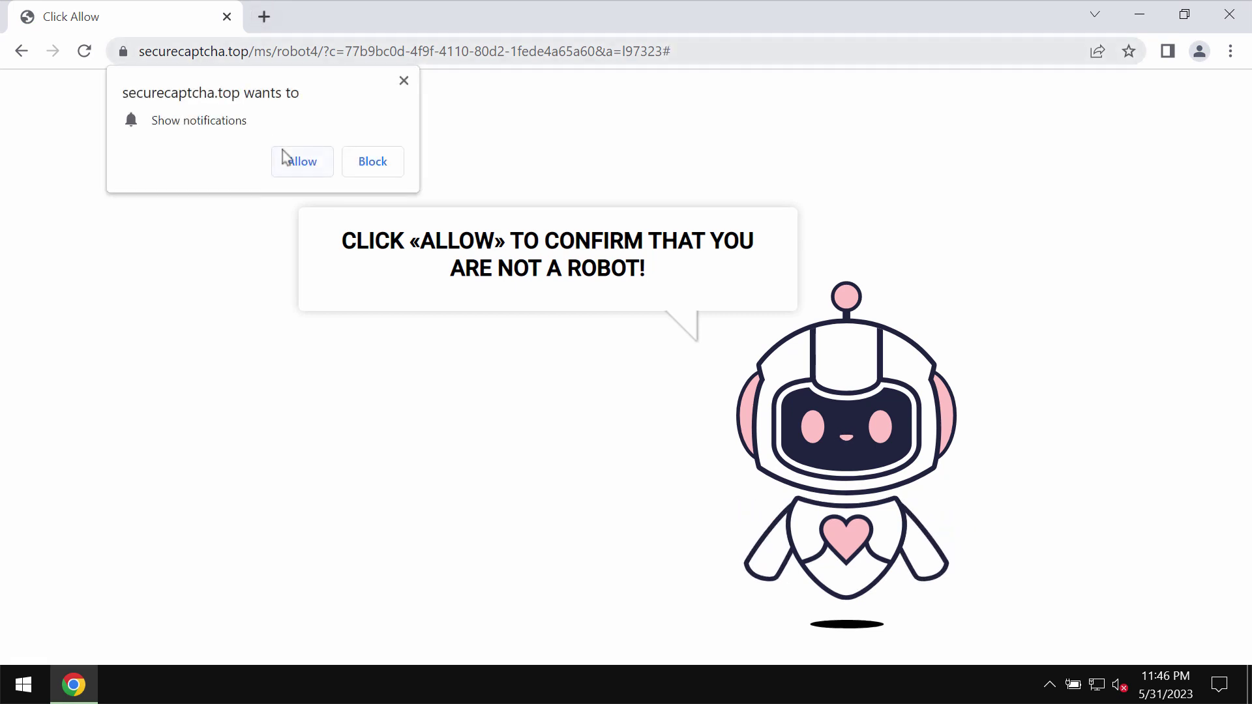
{"action": "left_click", "coordinate": [264, 17]}
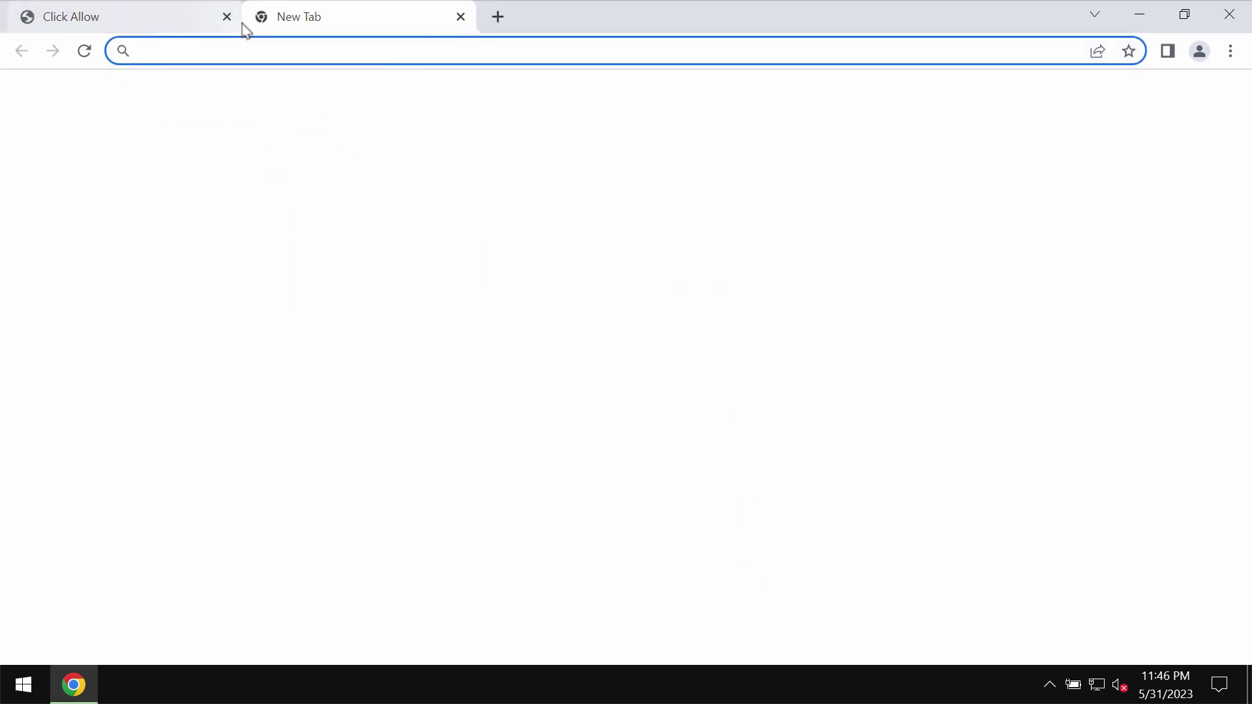
Replace the new tab, restore the window to a smaller size, and open Chrome Settings
{"action": "left_click", "coordinate": [461, 17]}
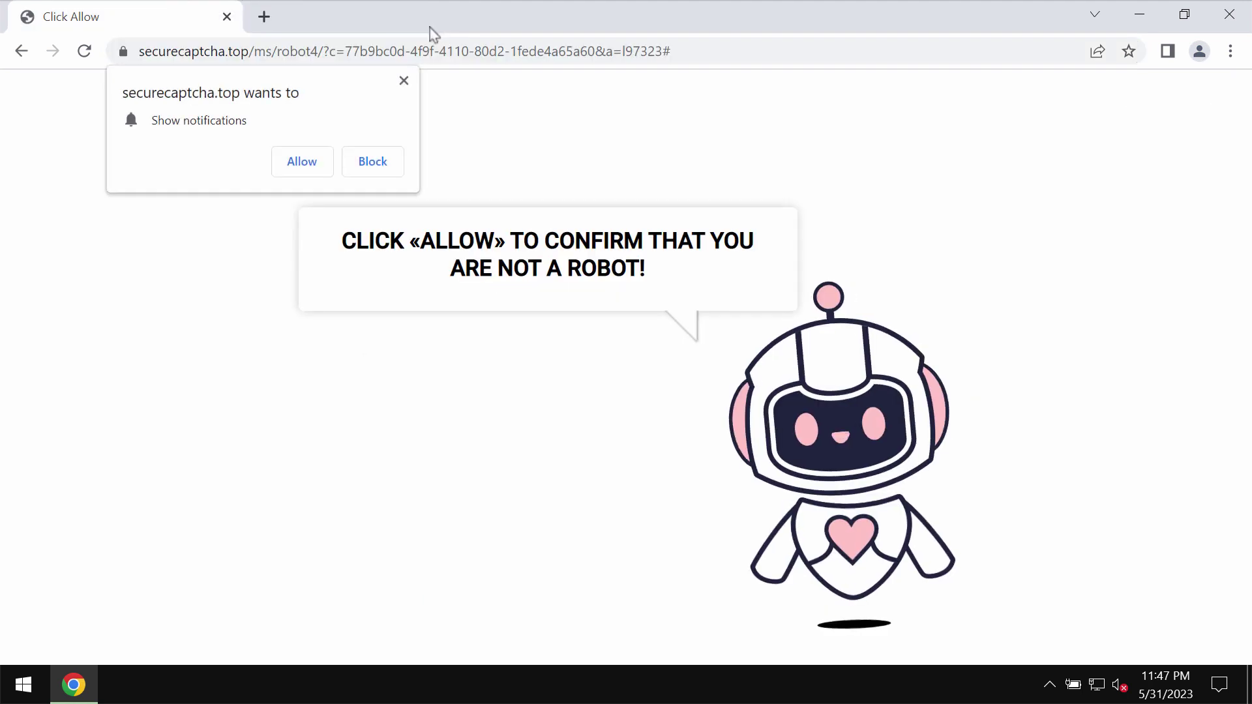
{"action": "left_click", "coordinate": [264, 17]}
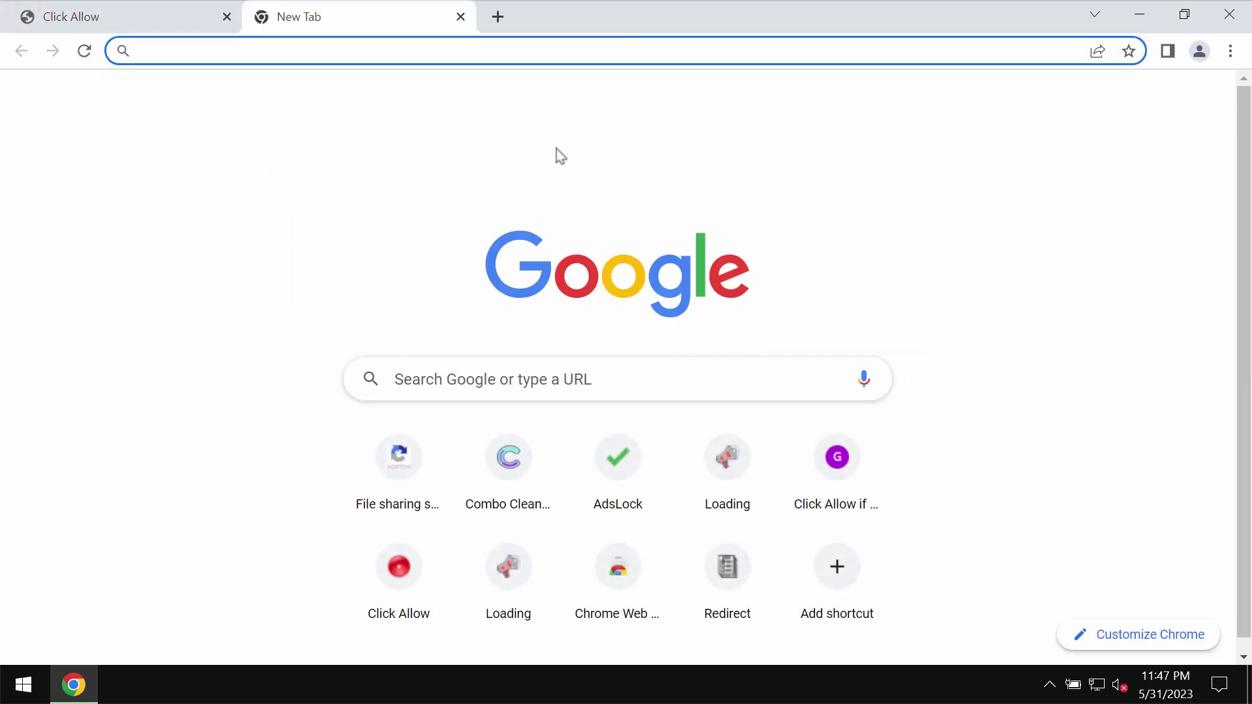
{"action": "left_click", "coordinate": [1230, 51]}
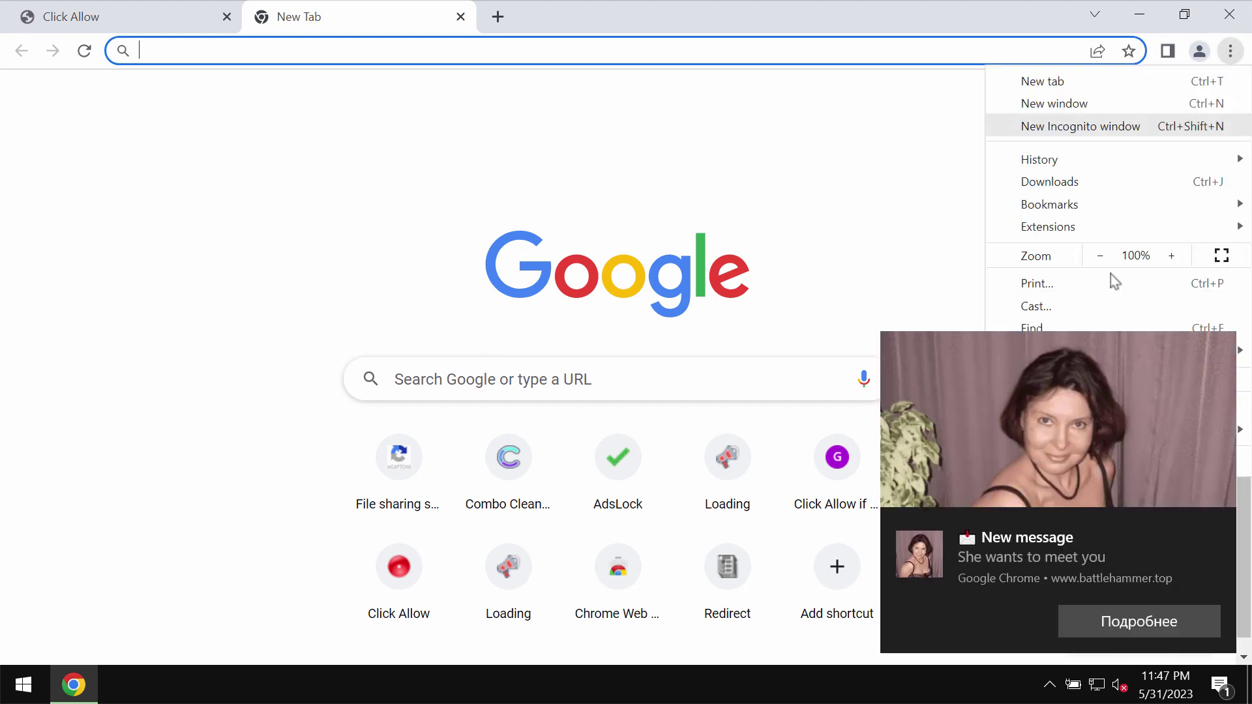
{"action": "left_click", "coordinate": [1184, 14]}
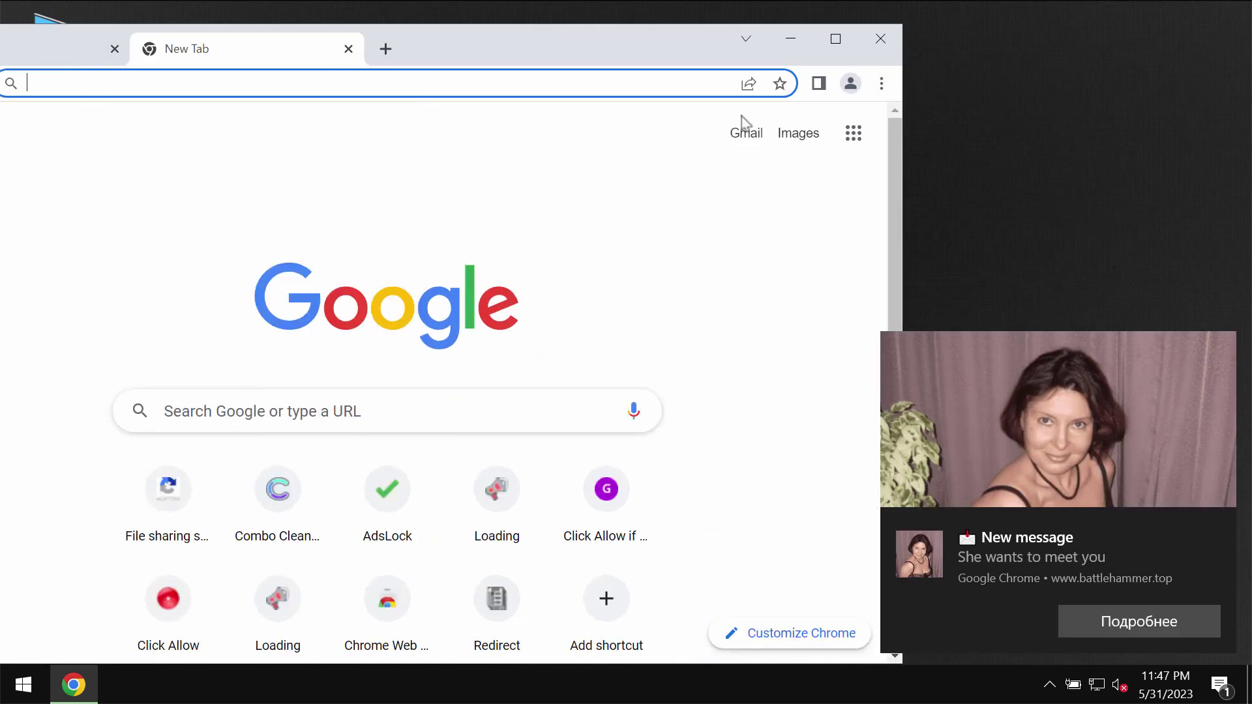
{"action": "left_click", "coordinate": [881, 83]}
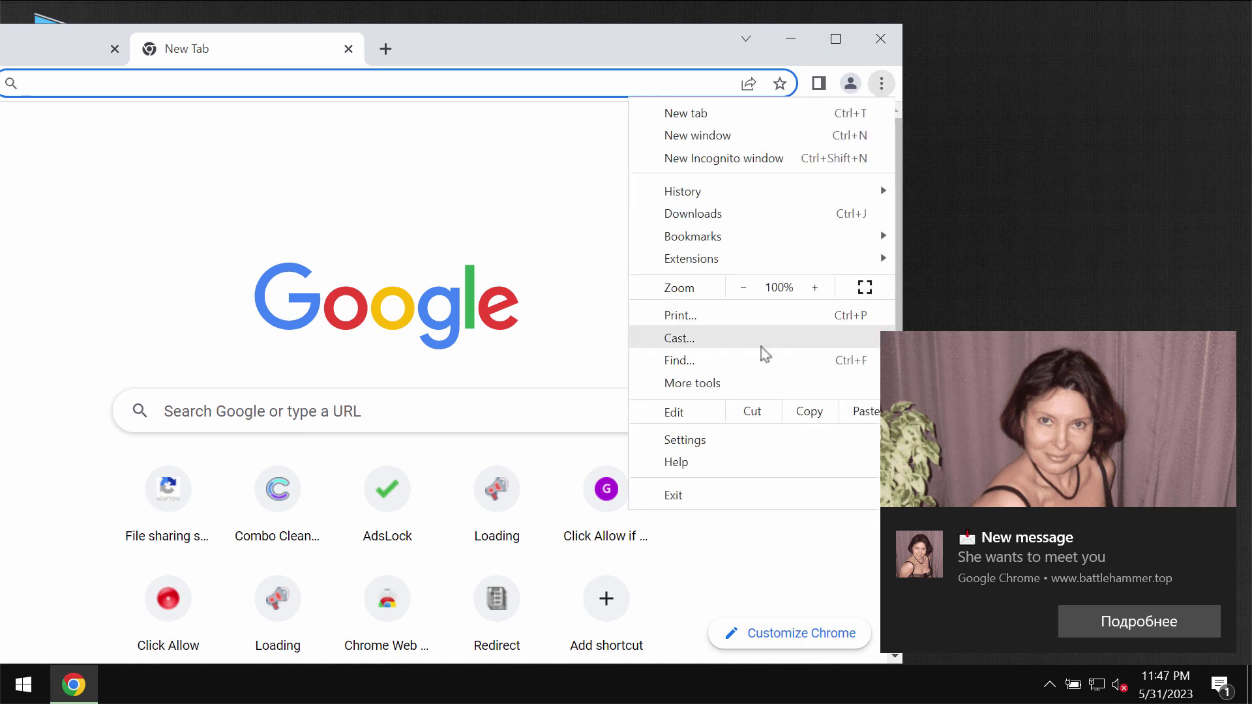
{"action": "left_click", "coordinate": [729, 437]}
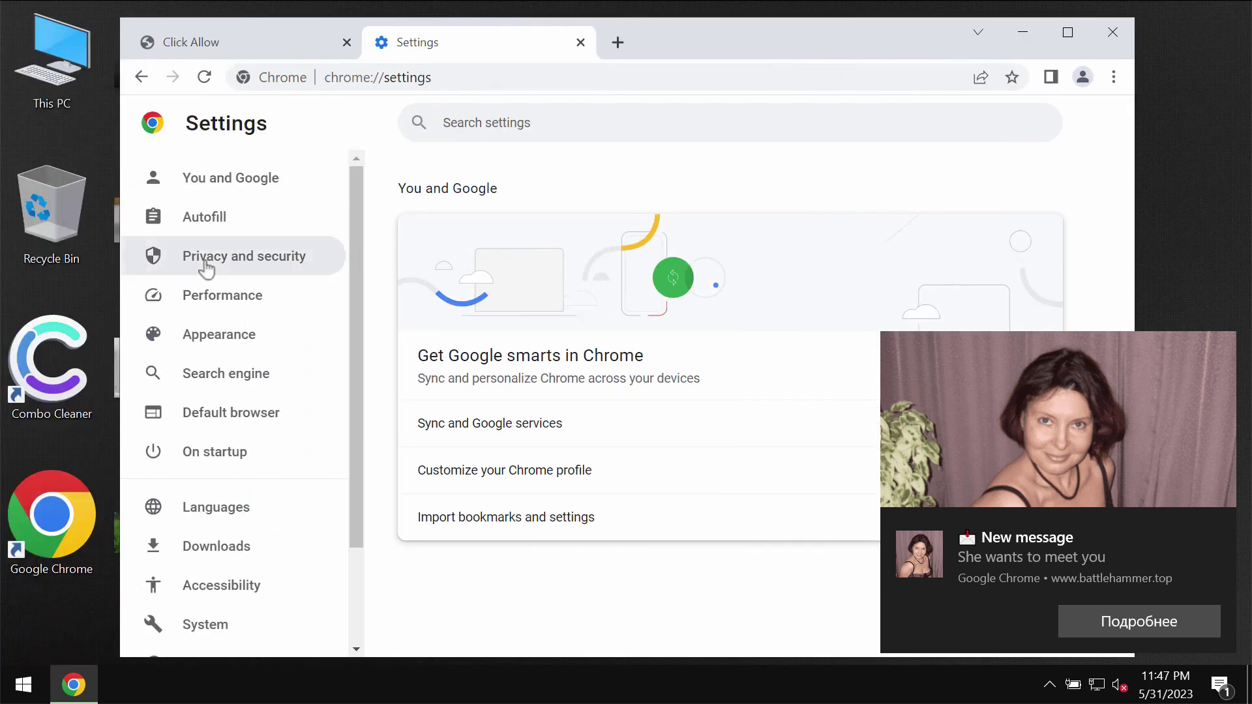
Under Privacy and security > Site settings > Notifications, remove battlehammer.top's allowed permission
{"action": "left_click", "coordinate": [217, 263]}
{"action": "scroll", "coordinate": [529, 460], "scroll_direction": "down", "scroll_amount": 3}
{"action": "scroll", "coordinate": [529, 461], "scroll_direction": "down", "scroll_amount": 3}
{"action": "left_click", "coordinate": [507, 555]}
{"action": "scroll", "coordinate": [529, 528], "scroll_direction": "down", "scroll_amount": 5}
{"action": "scroll", "coordinate": [528, 528], "scroll_direction": "up", "scroll_amount": 2}
{"action": "left_click", "coordinate": [473, 527]}
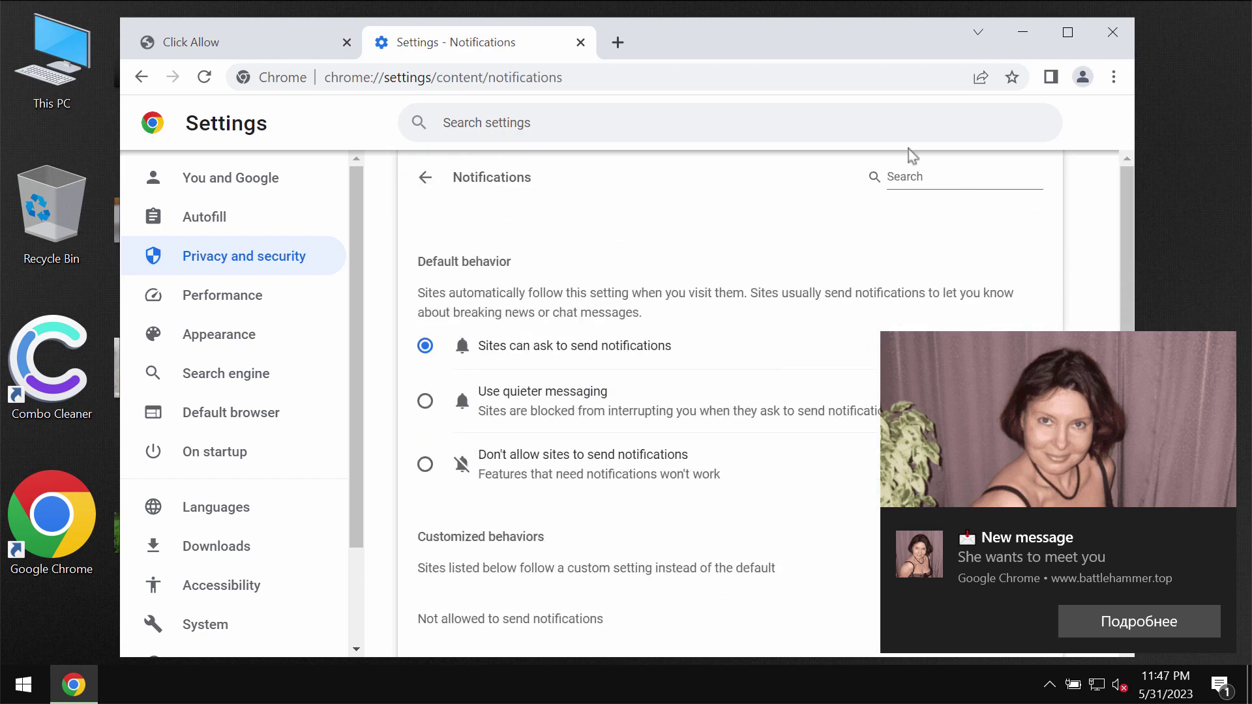
{"action": "left_click_drag", "start_coordinate": [791, 51], "coordinate": [739, 51]}
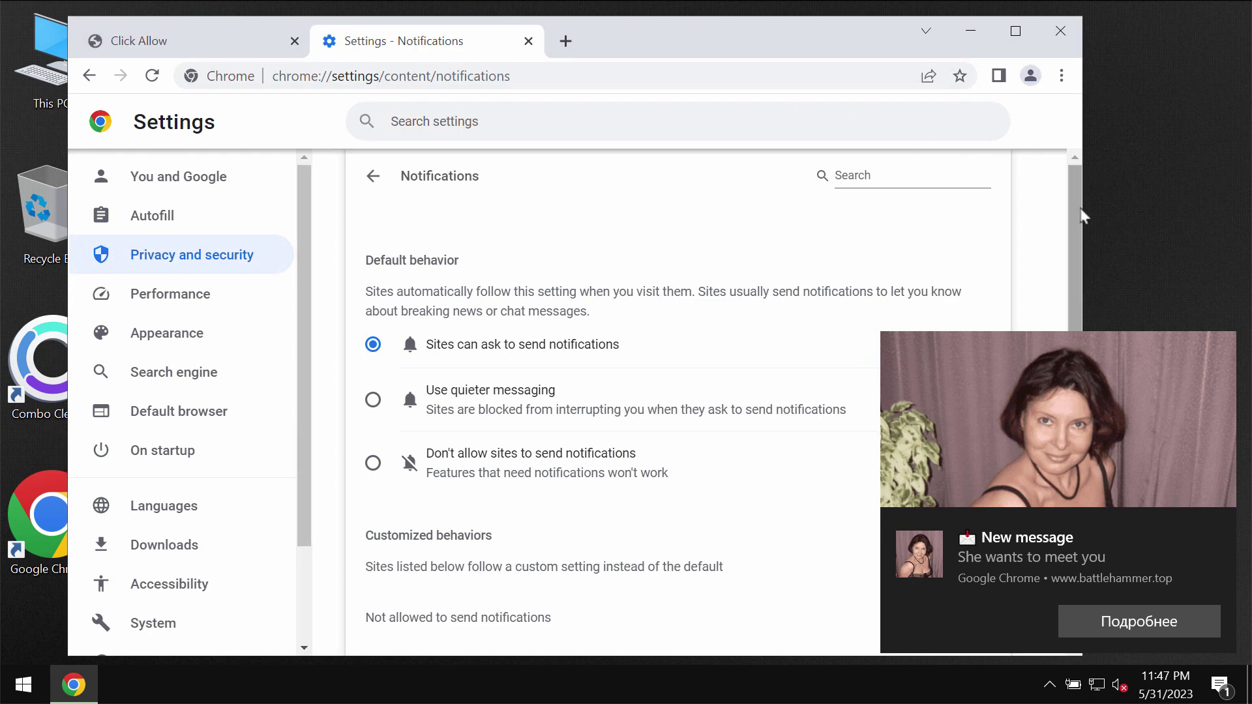
{"action": "left_click_drag", "start_coordinate": [1074, 196], "coordinate": [1071, 387]}
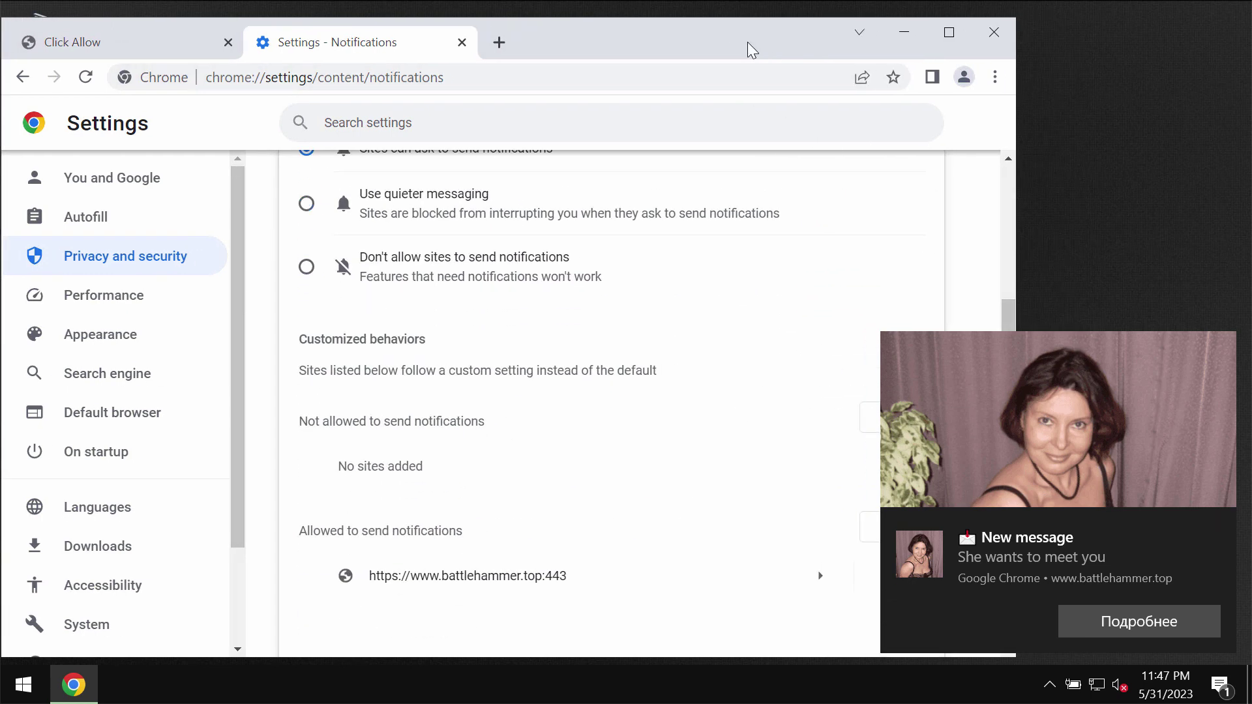
{"action": "left_click_drag", "start_coordinate": [818, 47], "coordinate": [677, 39]}
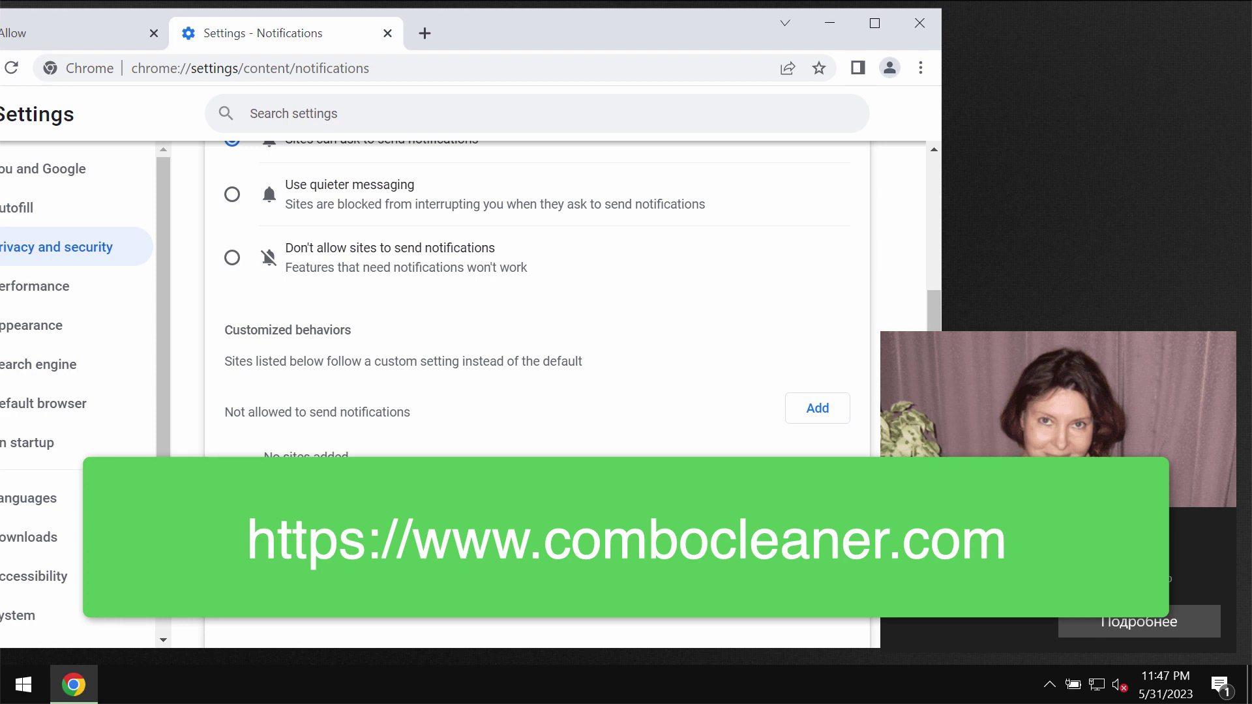
{"action": "left_click_drag", "start_coordinate": [802, 45], "coordinate": [932, 44]}
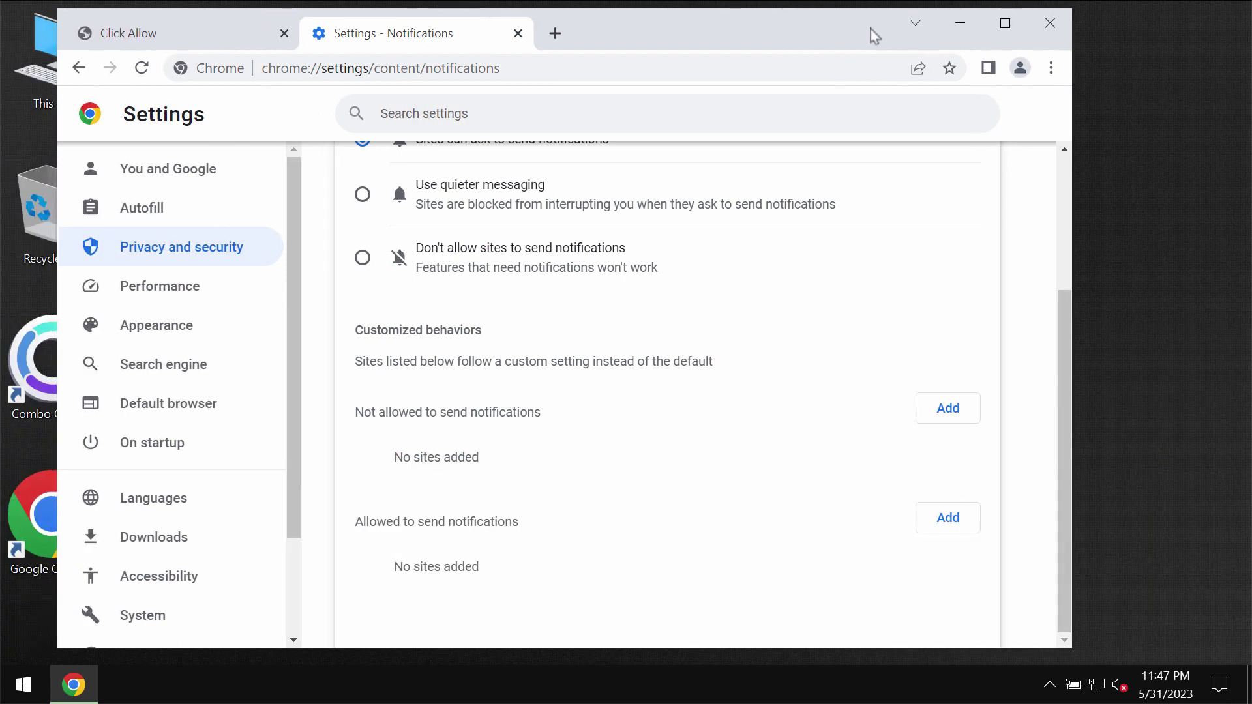
Load combocleaner.com in the maximized browser, then launch Combo Cleaner from its desktop icon
{"action": "left_click", "coordinate": [1005, 23]}
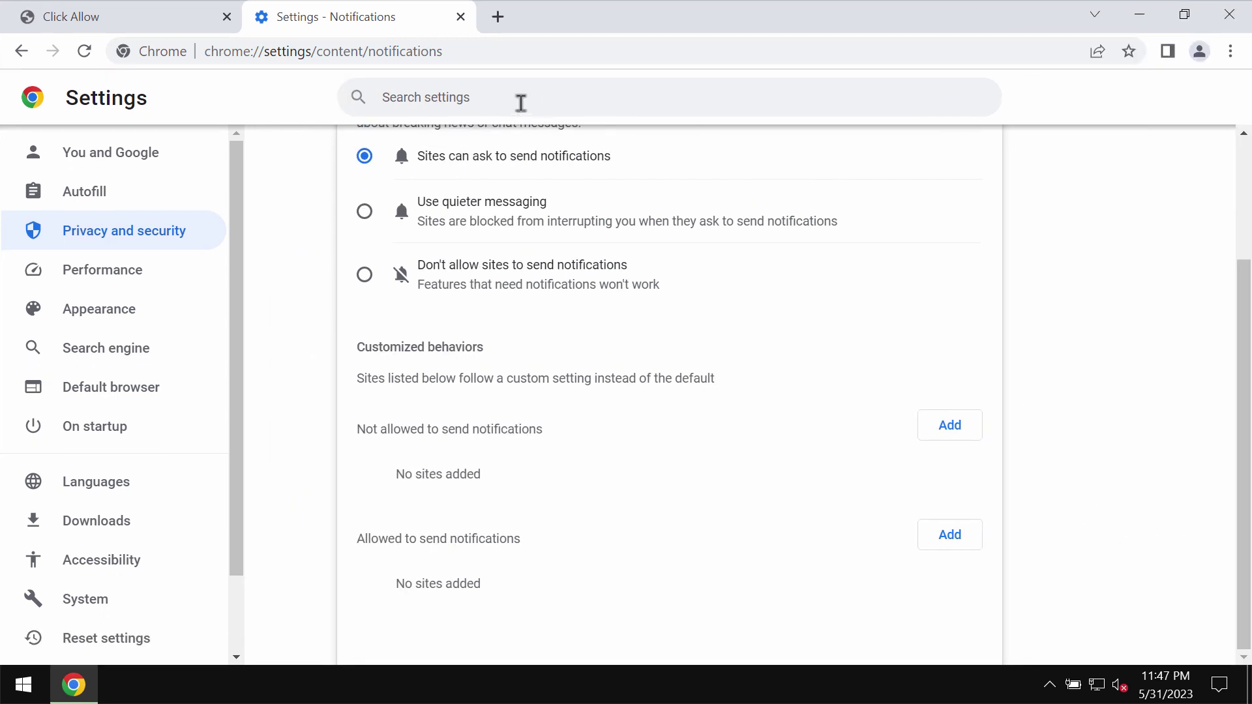
{"action": "left_click", "coordinate": [506, 59]}
{"action": "key", "text": "ctrl+a"}
{"action": "type", "text": "combocleaner.com"}
{"action": "key", "text": "Return"}
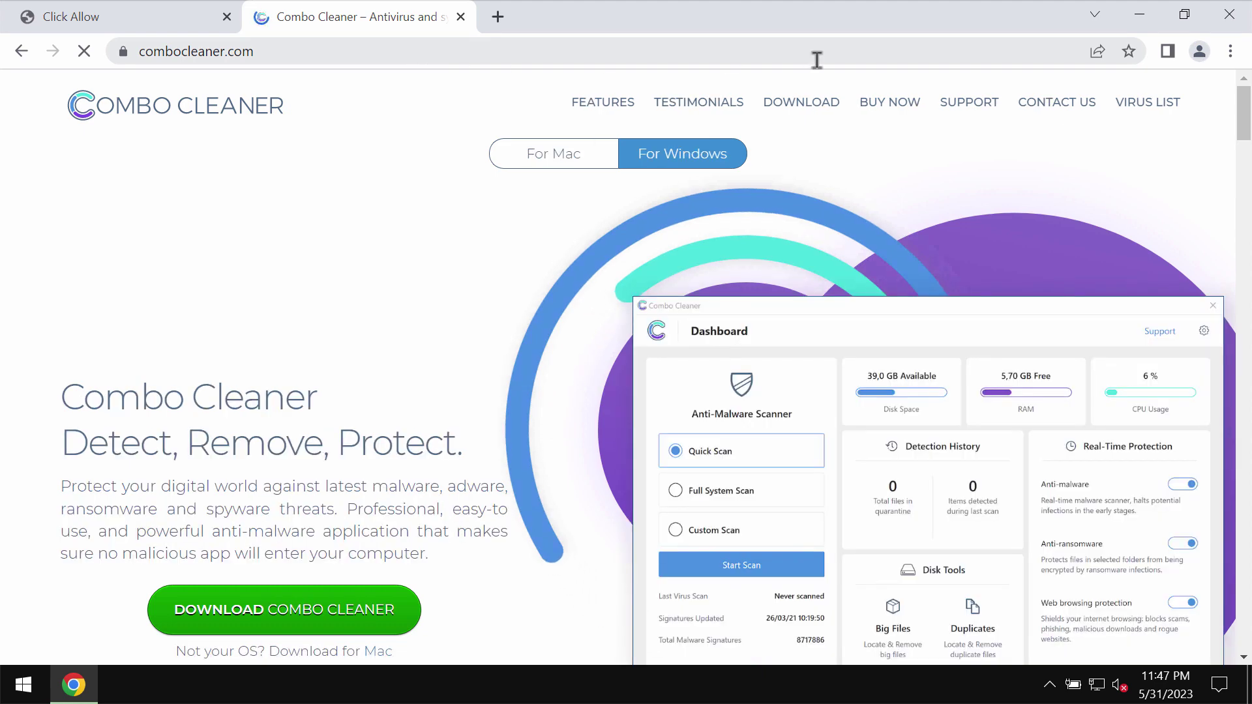
{"action": "left_click", "coordinate": [1147, 17]}
{"action": "double_click", "coordinate": [51, 366]}
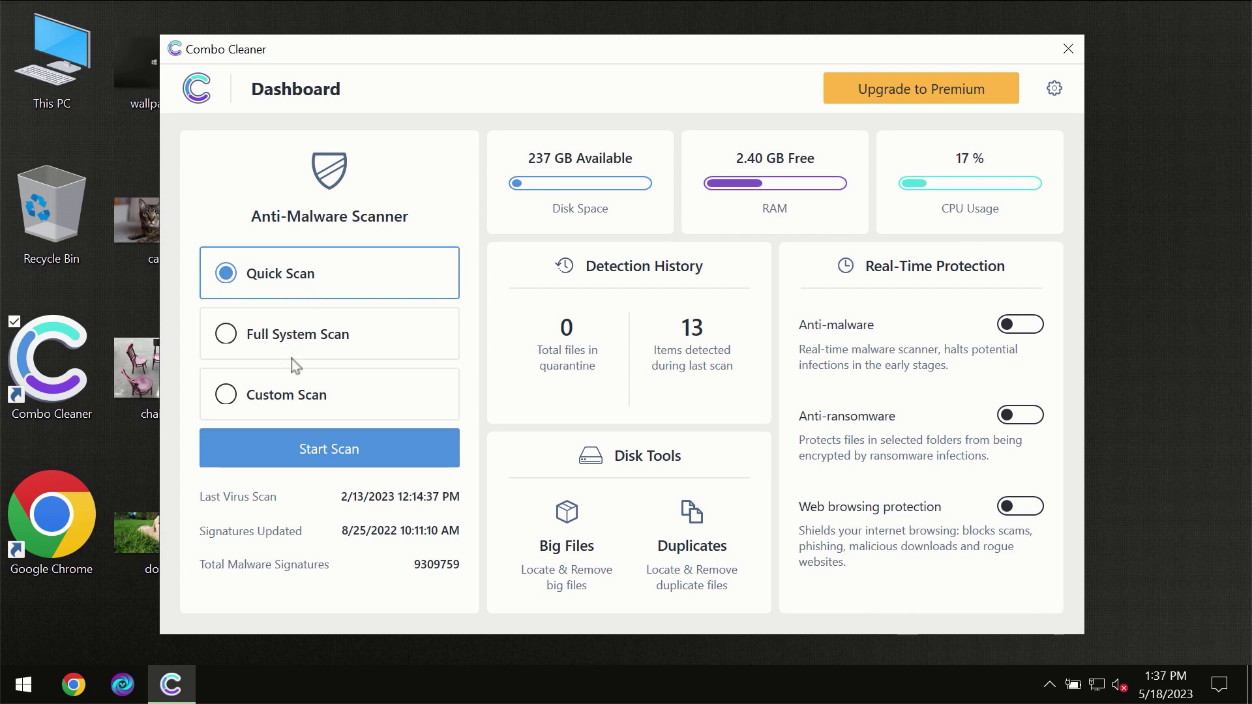
Start a Quick Scan from the Combo Cleaner dashboard
{"action": "left_click", "coordinate": [323, 458]}
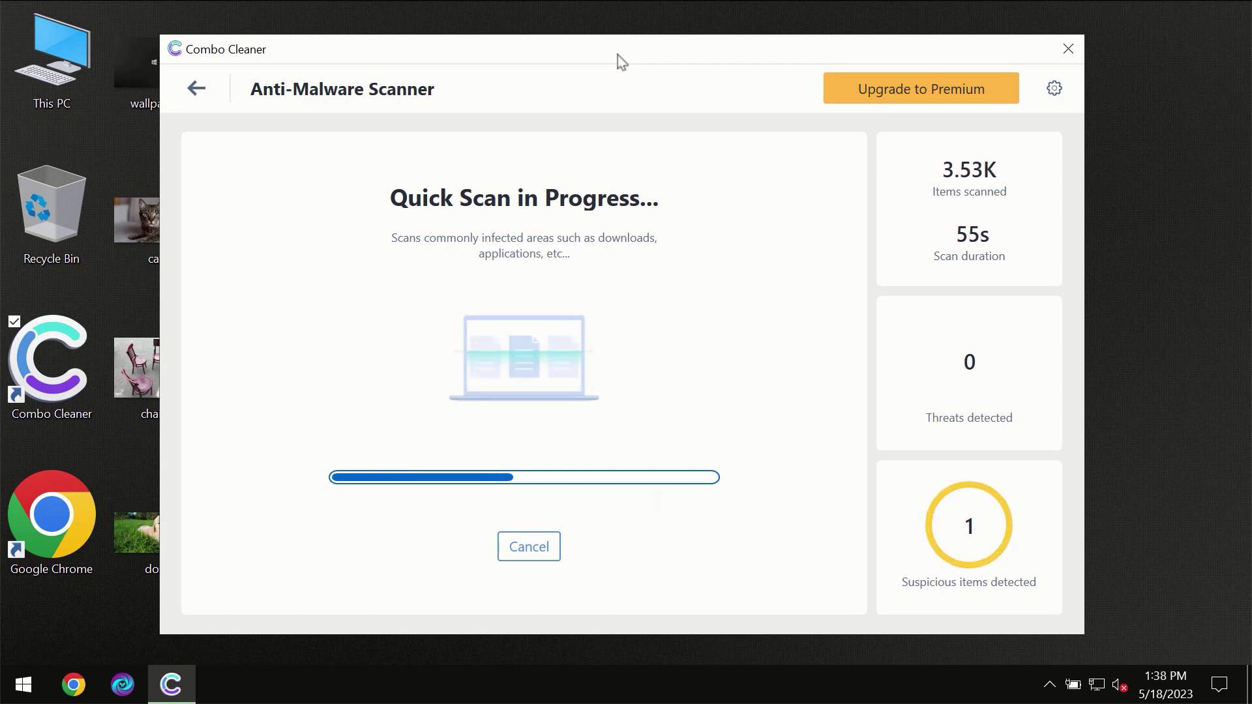
Check the Anti-Ransomware settings, which list no protected folders, then go back to the dashboard
{"action": "left_click", "coordinate": [1056, 89]}
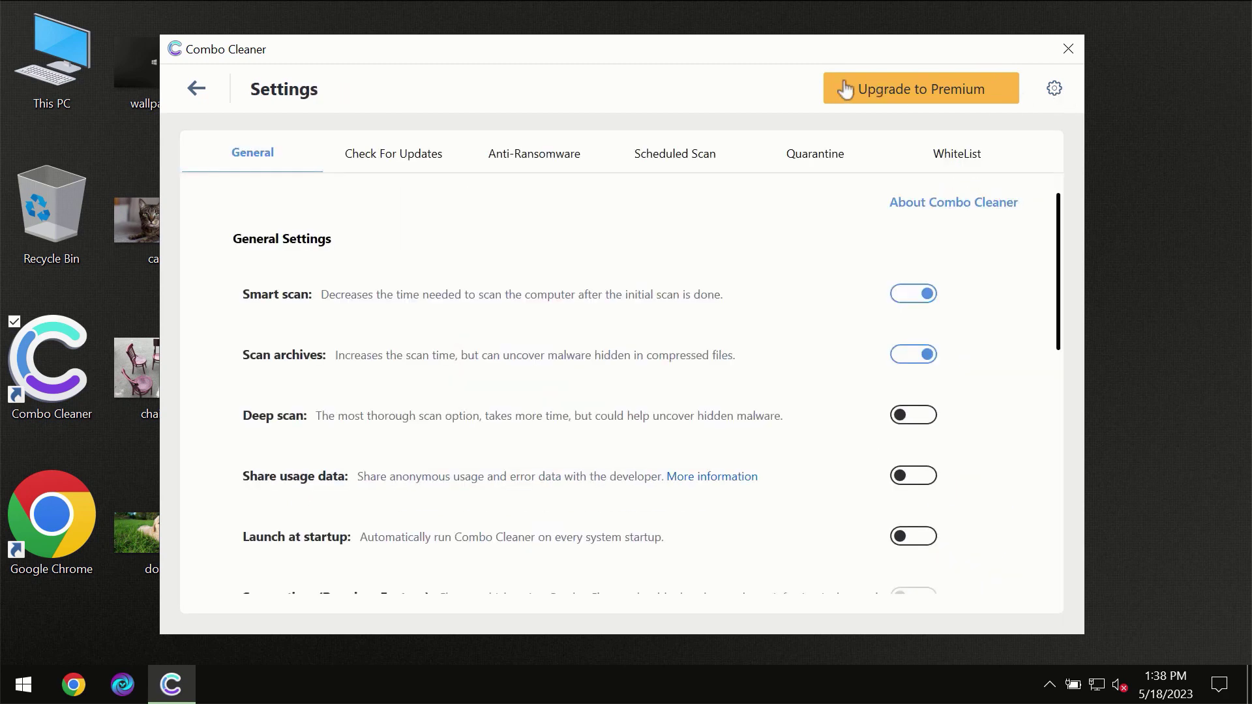
{"action": "left_click", "coordinate": [527, 157]}
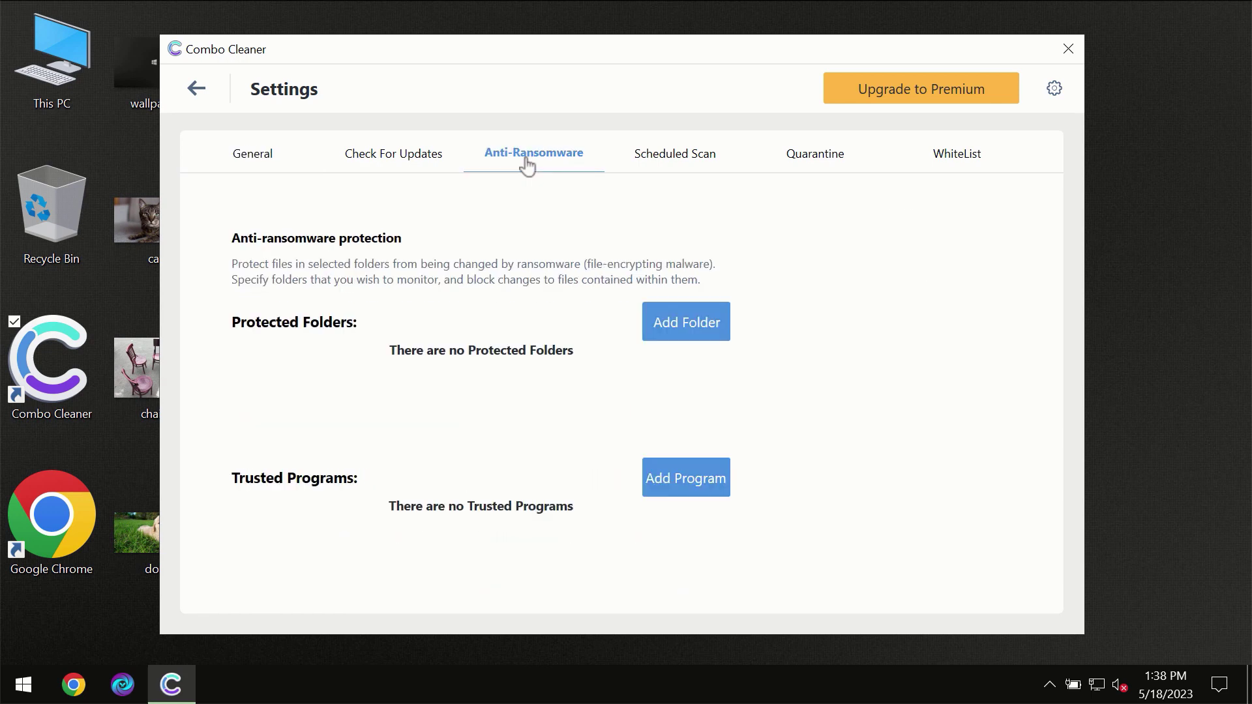
{"action": "left_click", "coordinate": [198, 90]}
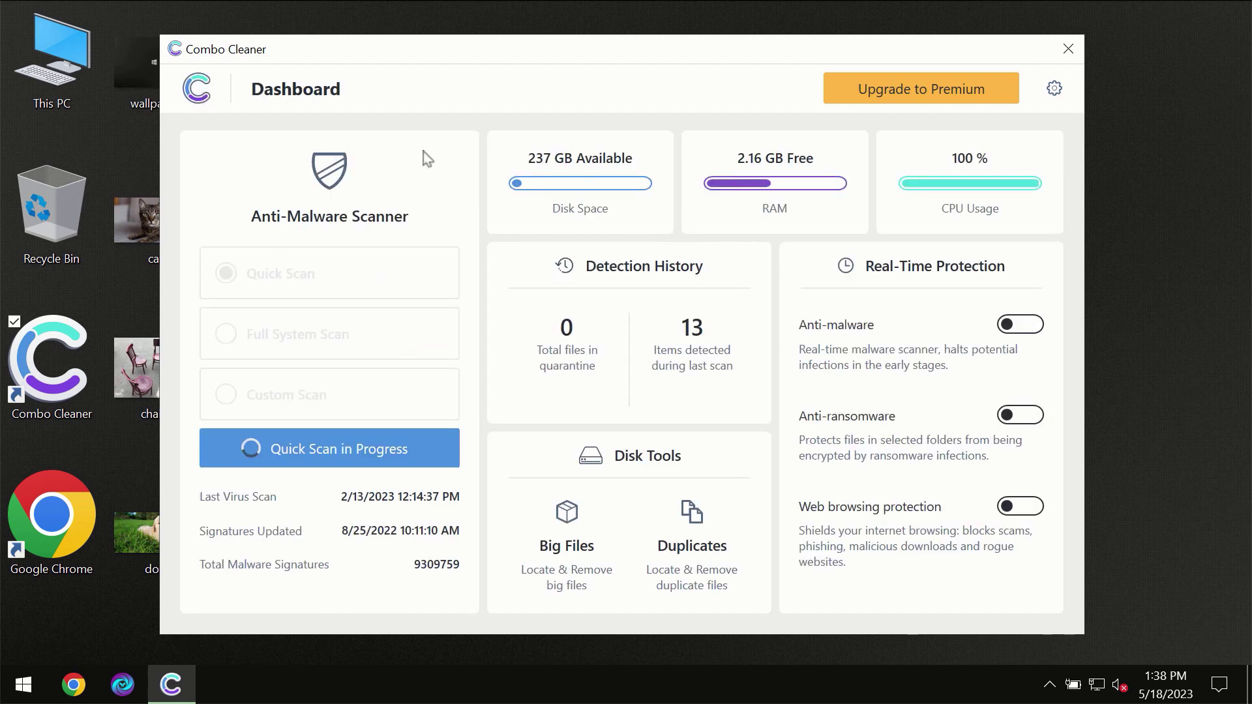
Watch the quick scan finish with one spam adware detection, then open the Upgrade to Premium page
{"action": "left_click", "coordinate": [361, 454]}
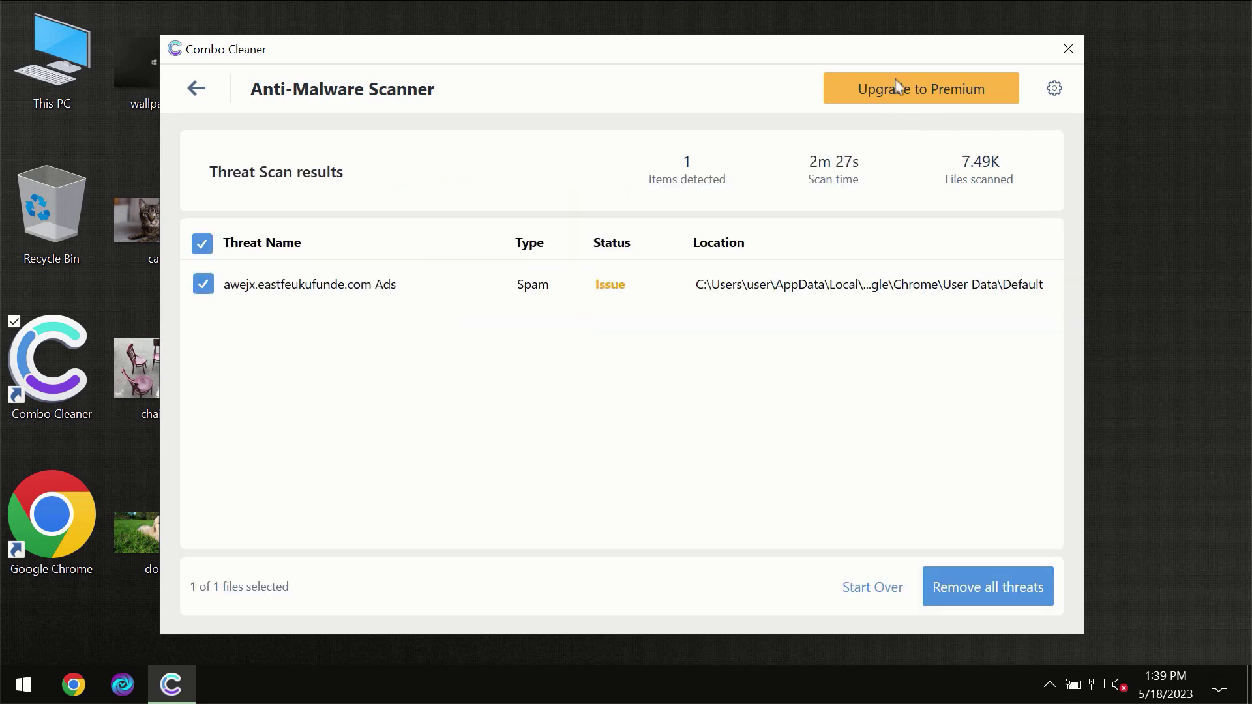
{"action": "left_click", "coordinate": [902, 94]}
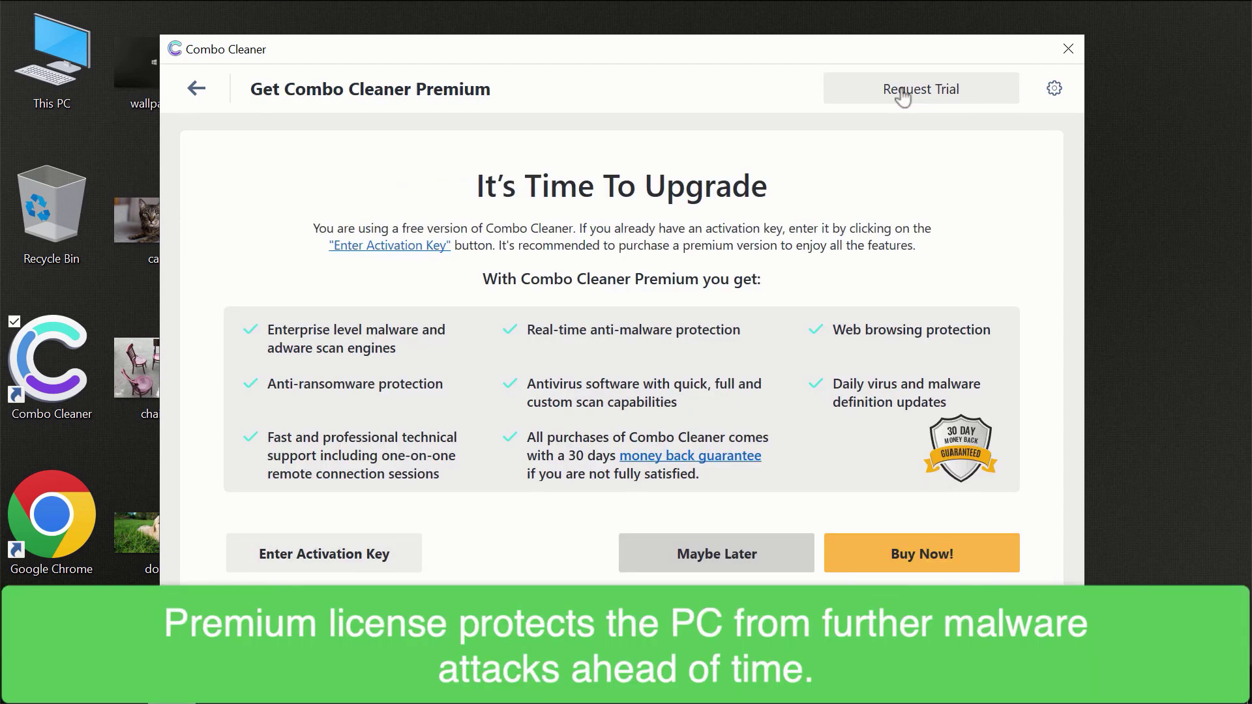